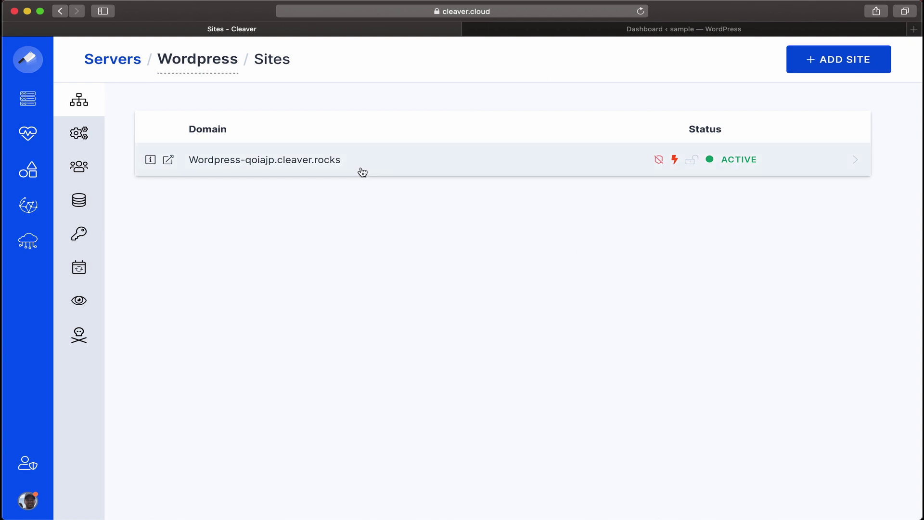
# Try uploading Desktop/wordpress/animated.gif to the WordPress Media Library, hitting the 2 MB size error
pyautogui.click(523, 32)
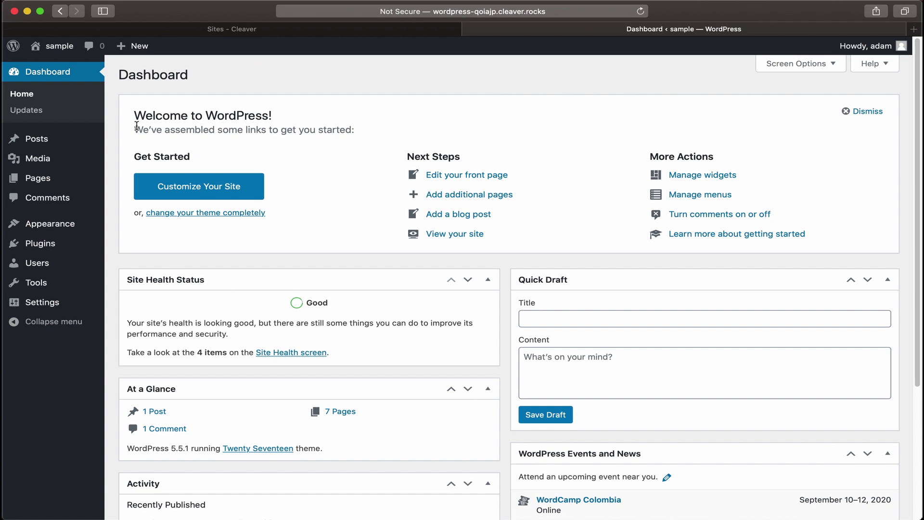
pyautogui.click(38, 159)
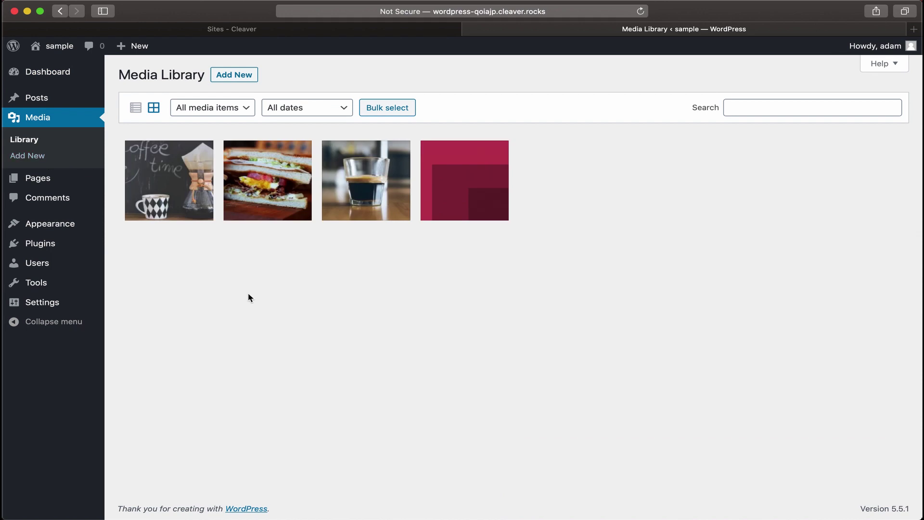
pyautogui.click(234, 75)
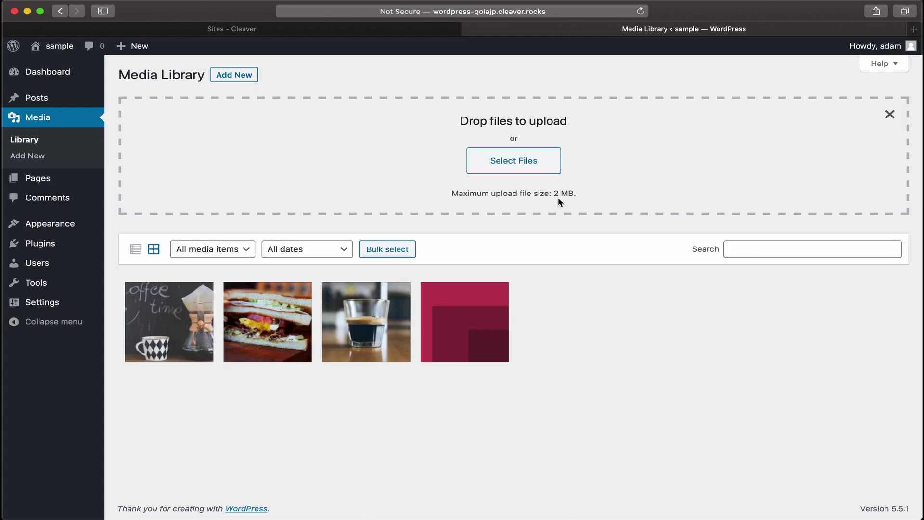
pyautogui.click(532, 163)
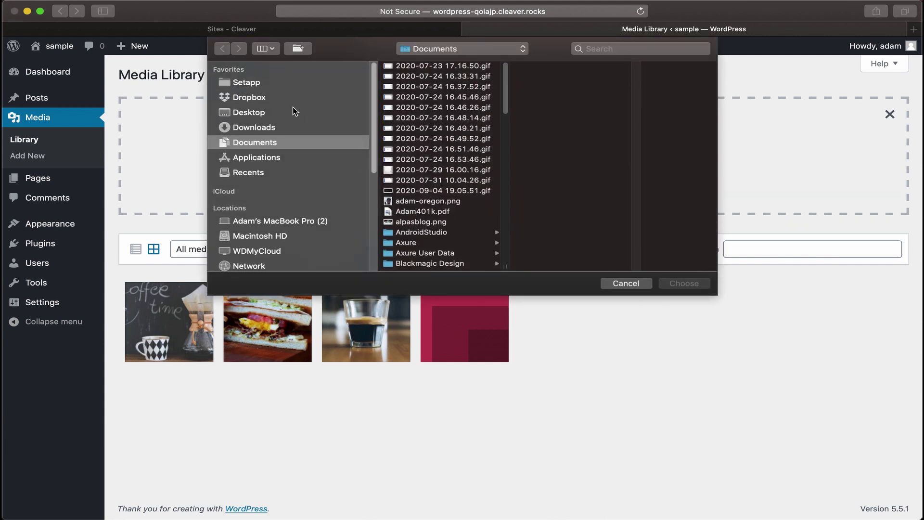
pyautogui.click(262, 114)
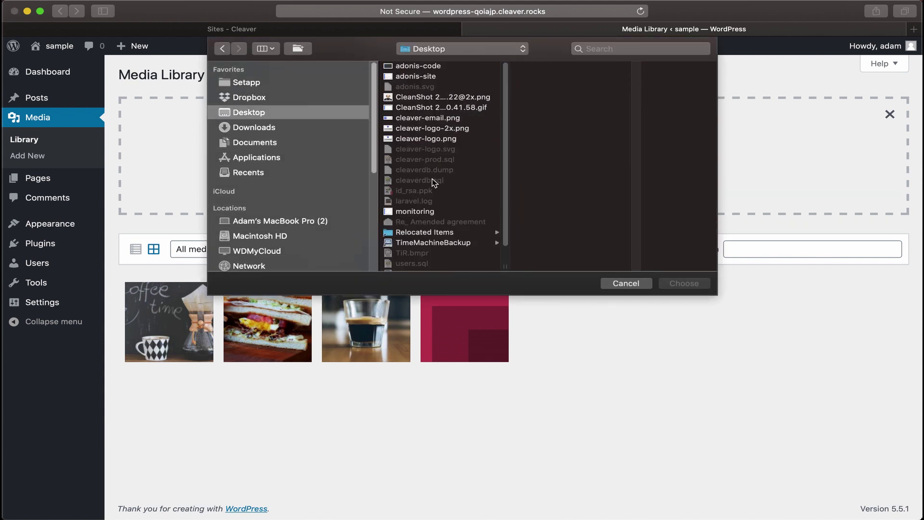
pyautogui.scroll(-1, 433, 181)
pyautogui.scroll(-2, 433, 182)
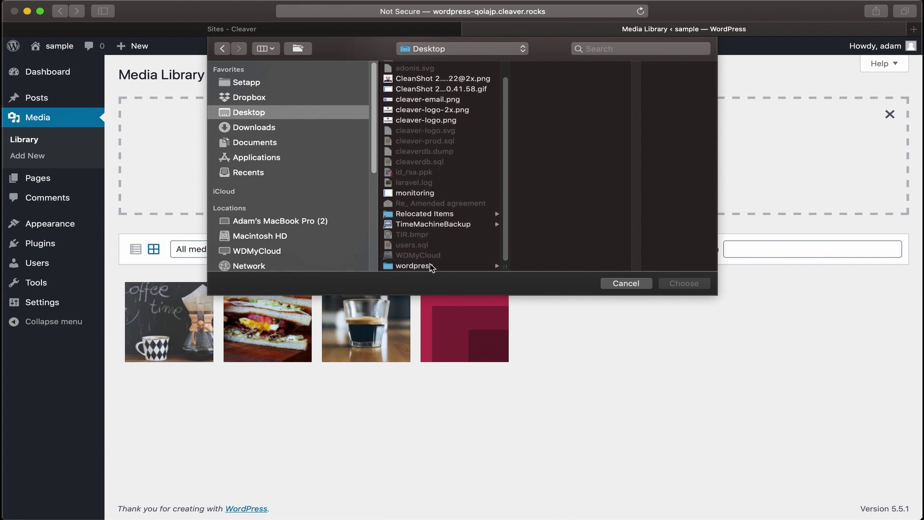
pyautogui.click(416, 266)
pyautogui.doubleClick(548, 66)
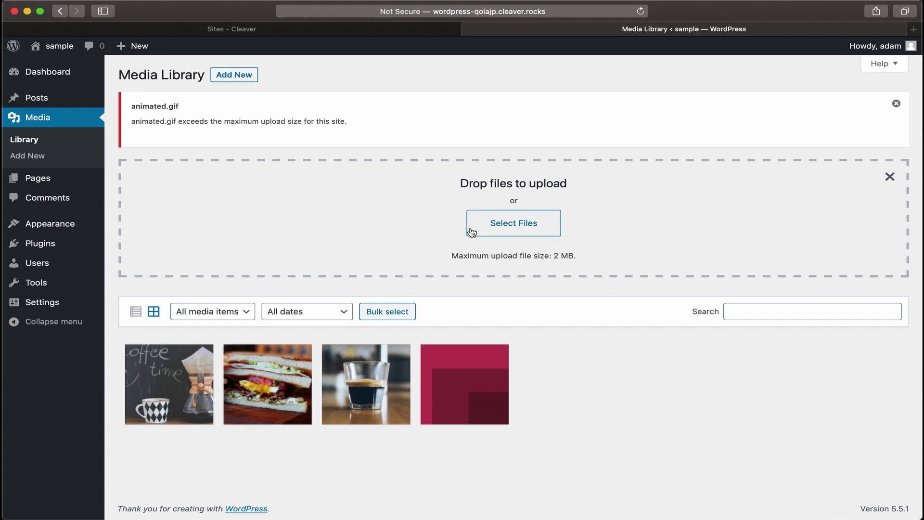
pyautogui.moveTo(36, 282)
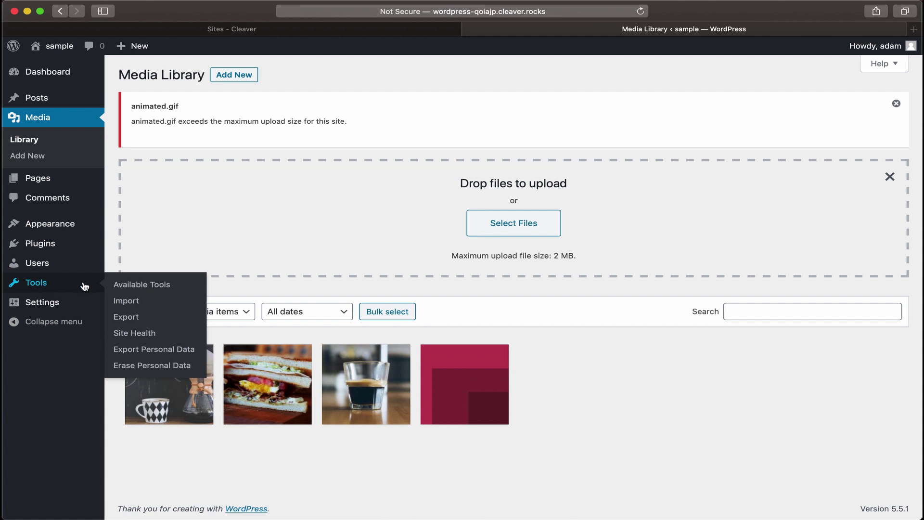
# Confirm the 2M upload max filesize under Site Health Info's Server section, then go back to Cleaver Sites
pyautogui.click(135, 332)
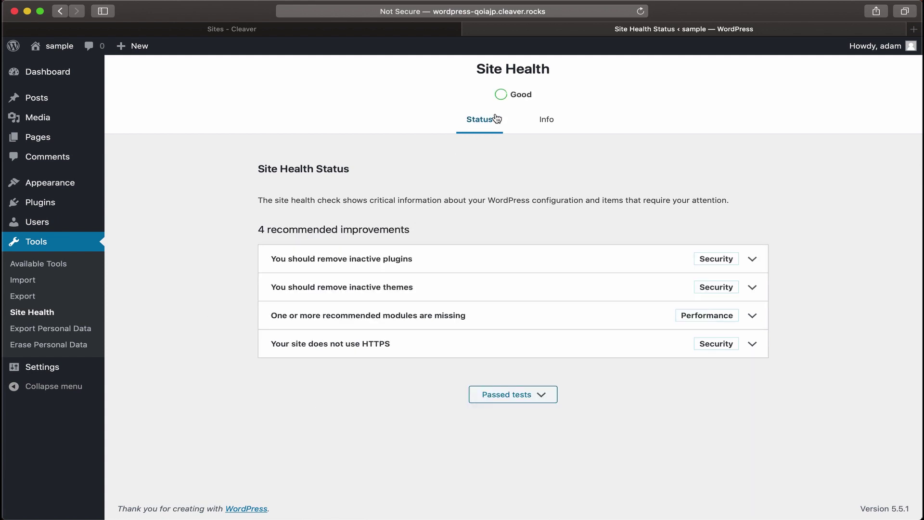
pyautogui.click(548, 121)
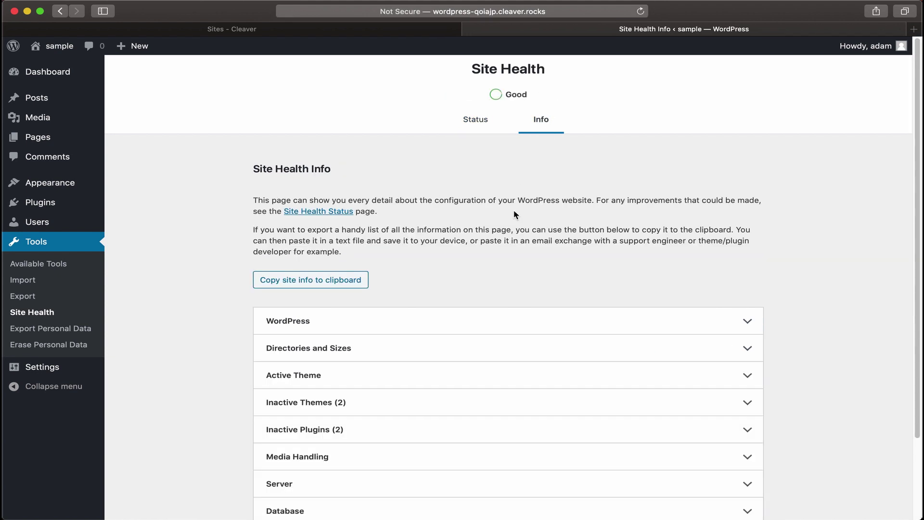
pyautogui.scroll(-2, 513, 210)
pyautogui.scroll(-3, 513, 210)
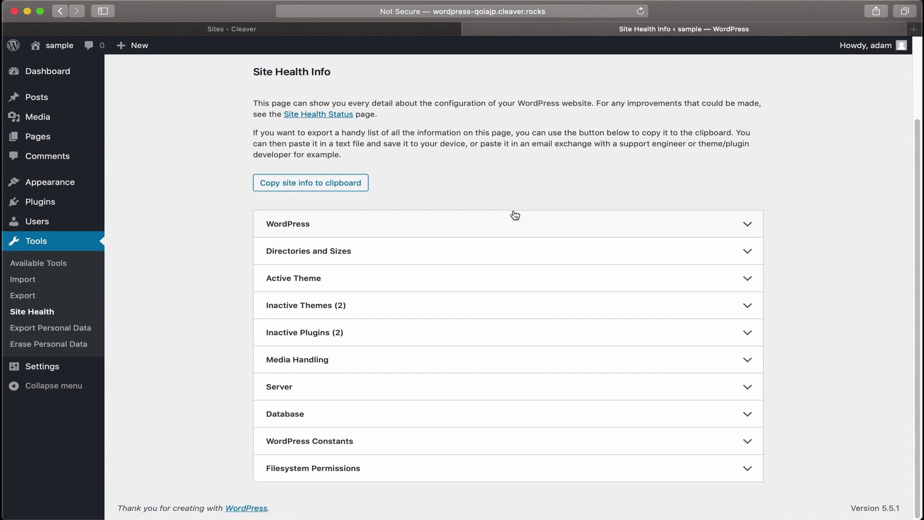
pyautogui.click(311, 388)
pyautogui.scroll(-3, 310, 387)
pyautogui.scroll(-3, 311, 388)
pyautogui.scroll(-3, 311, 387)
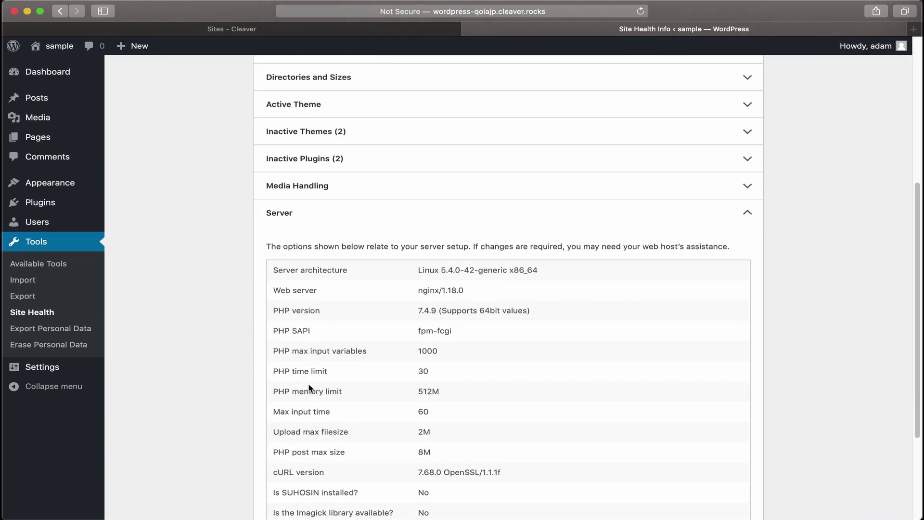
pyautogui.scroll(-2, 310, 388)
pyautogui.scroll(-2, 310, 388)
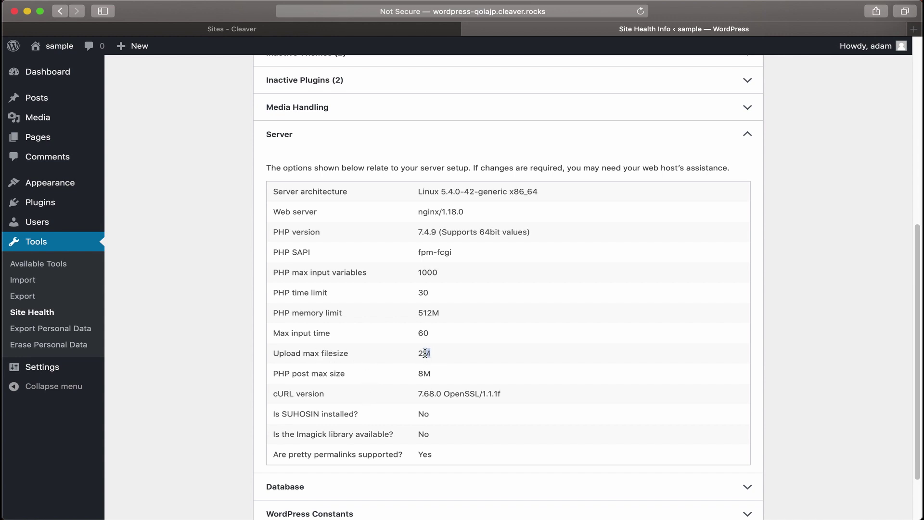
pyautogui.moveTo(432, 353); pyautogui.dragTo(415, 354)
pyautogui.click(445, 355)
pyautogui.click(243, 28)
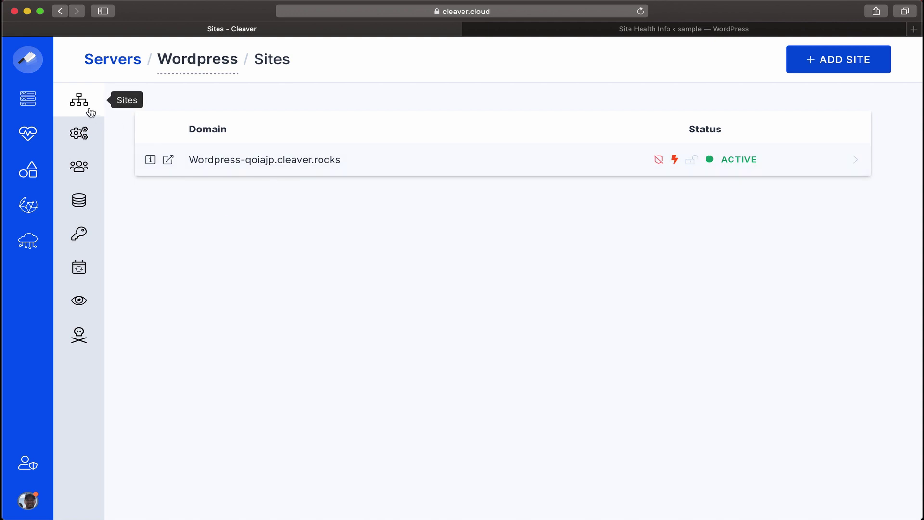
# Show the Wordpress server's Services list, including PHP 7.4 and Nginx
pyautogui.click(82, 133)
pyautogui.scroll(-1, 226, 260)
pyautogui.scroll(-1, 226, 260)
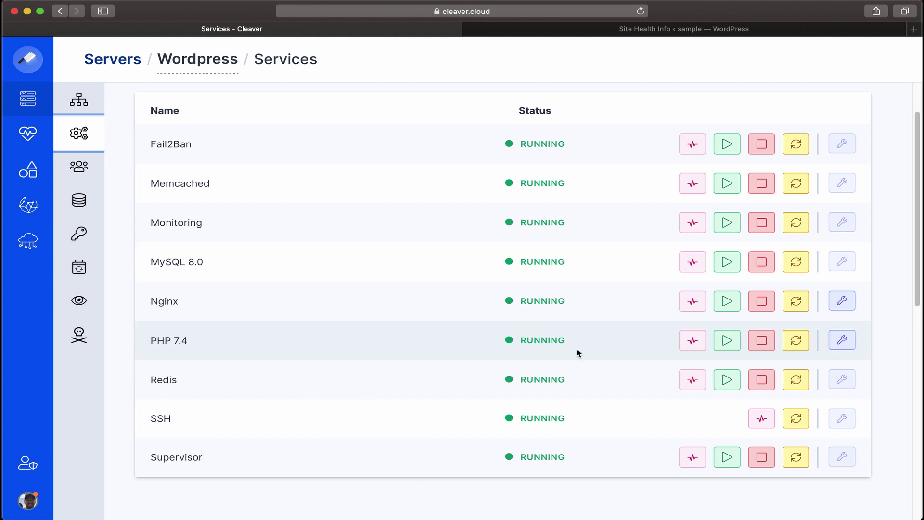
# Set PHP 7.4 upload_max_filesize to 19 MB and save the setting
pyautogui.click(843, 342)
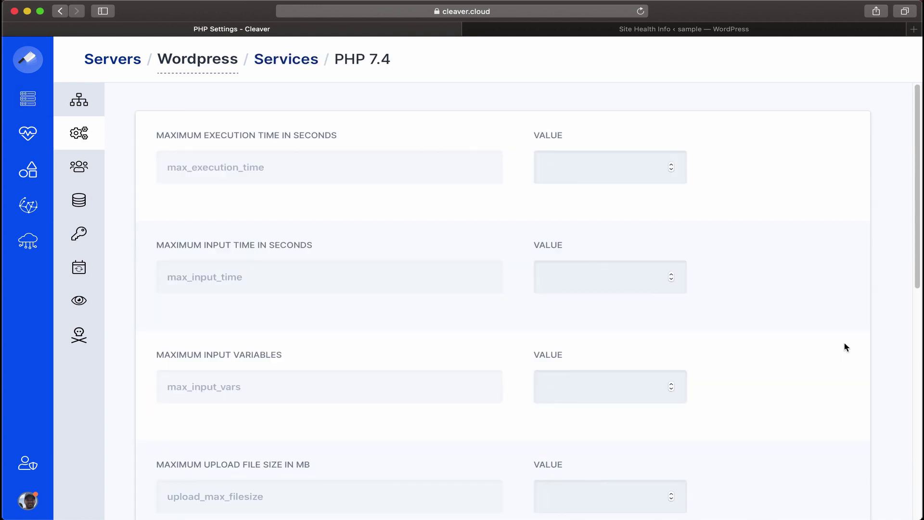
pyautogui.scroll(-2, 845, 347)
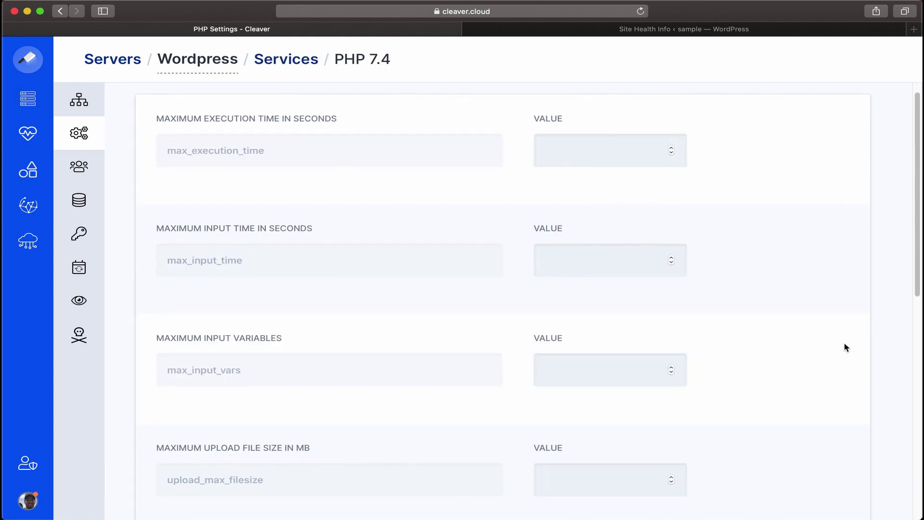
pyautogui.scroll(-2, 846, 347)
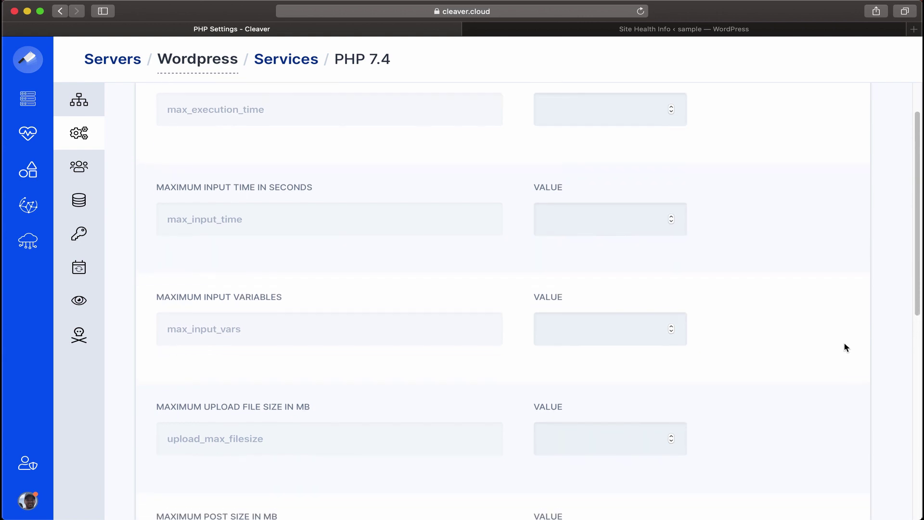
pyautogui.scroll(-1, 845, 347)
pyautogui.scroll(-2, 846, 347)
pyautogui.scroll(-2, 845, 347)
pyautogui.scroll(-2, 845, 347)
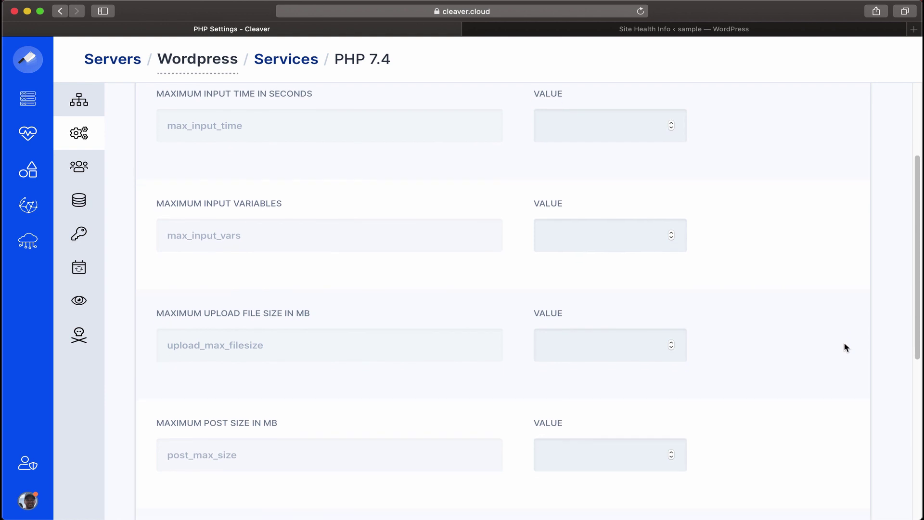
pyautogui.scroll(-1, 846, 347)
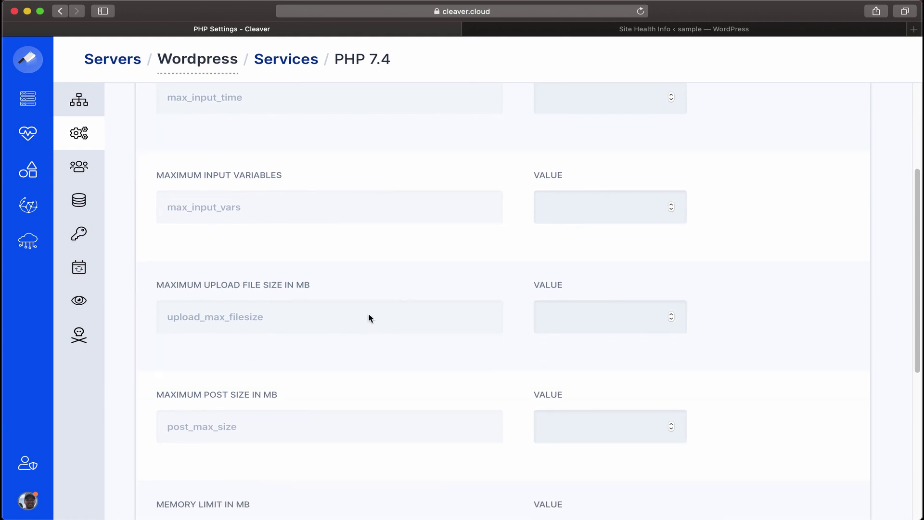
pyautogui.click(570, 329)
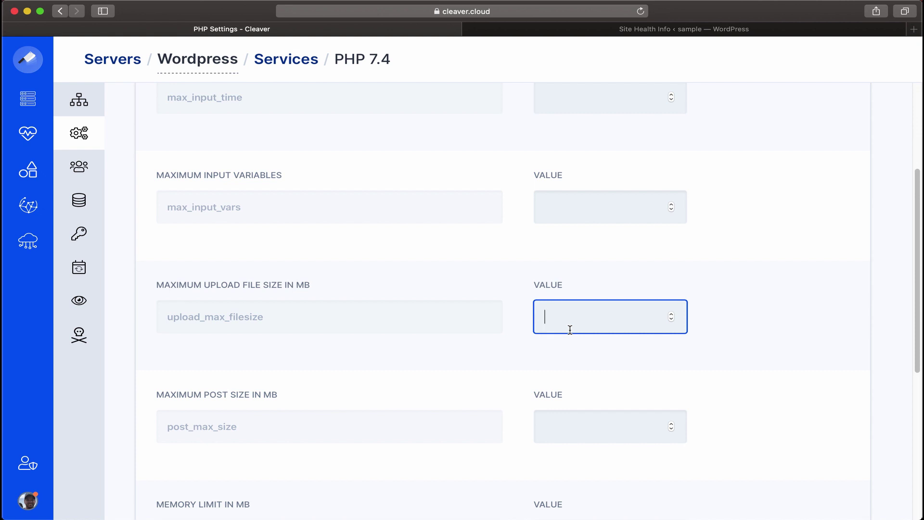
pyautogui.write('20')
pyautogui.scroll(-5, 505, 324)
pyautogui.scroll(-5, 505, 325)
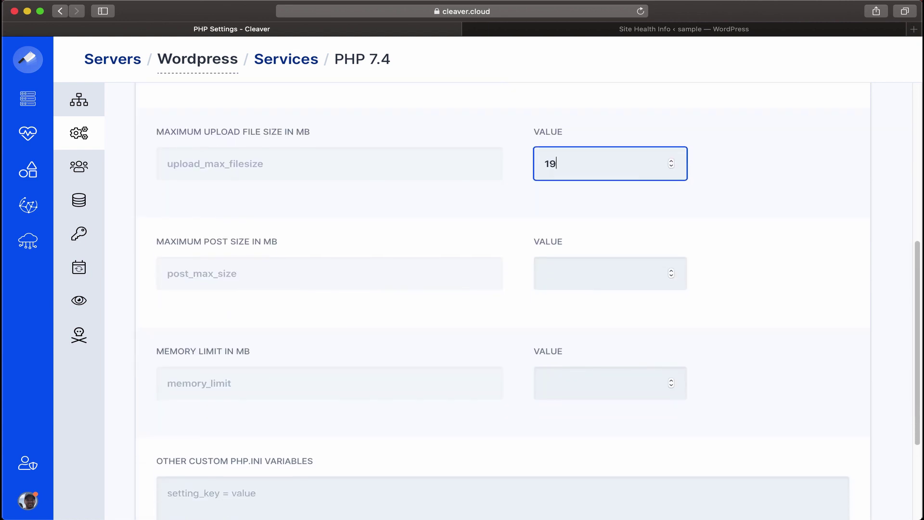
pyautogui.scroll(-2, 506, 325)
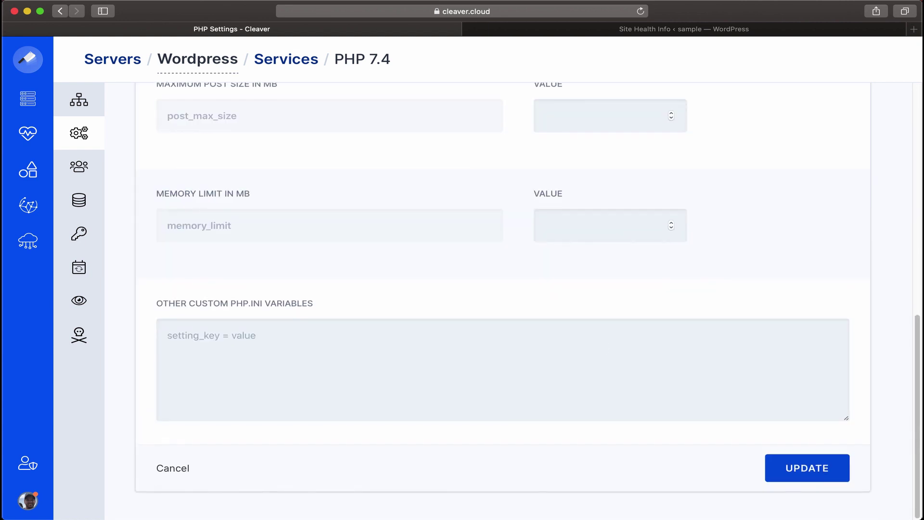
pyautogui.click(818, 468)
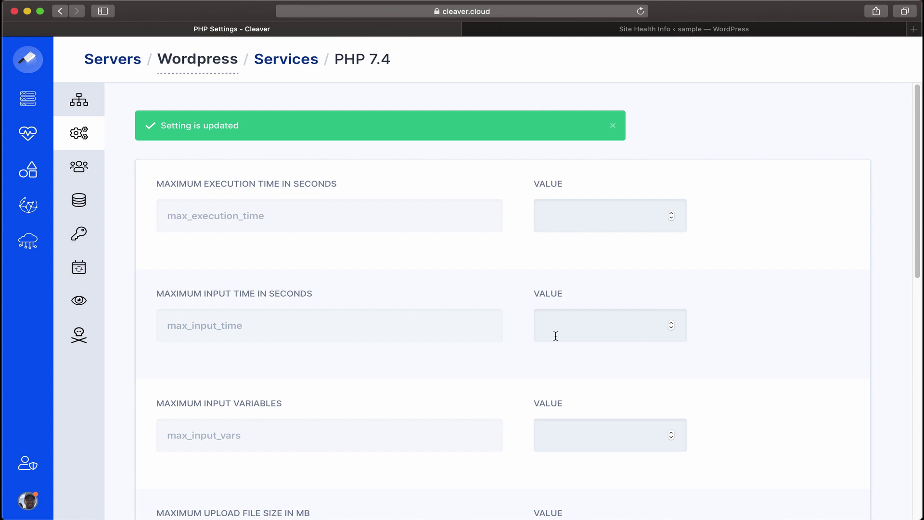
# Set Nginx client_max_body_size to 20 MB and save the setting
pyautogui.click(79, 134)
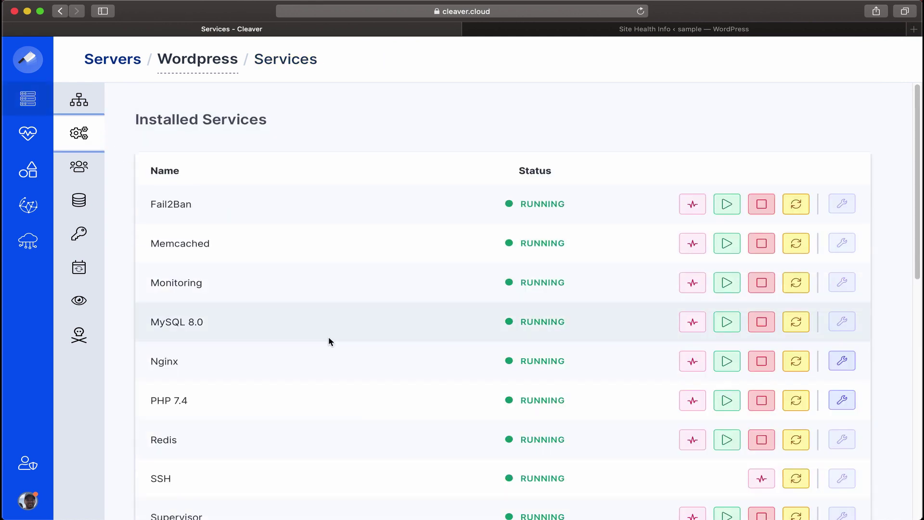
pyautogui.scroll(-2, 329, 337)
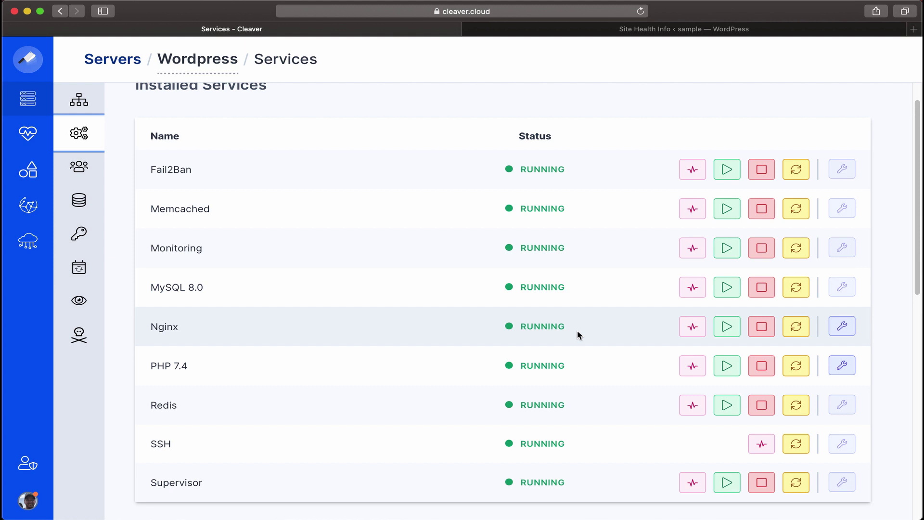
pyautogui.click(841, 326)
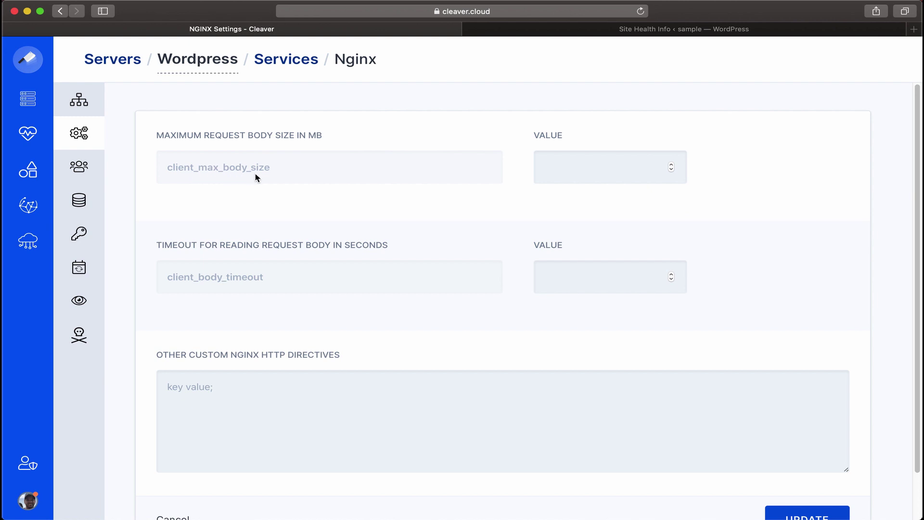
pyautogui.click(637, 172)
pyautogui.write('13')
pyautogui.scroll(-2, 637, 289)
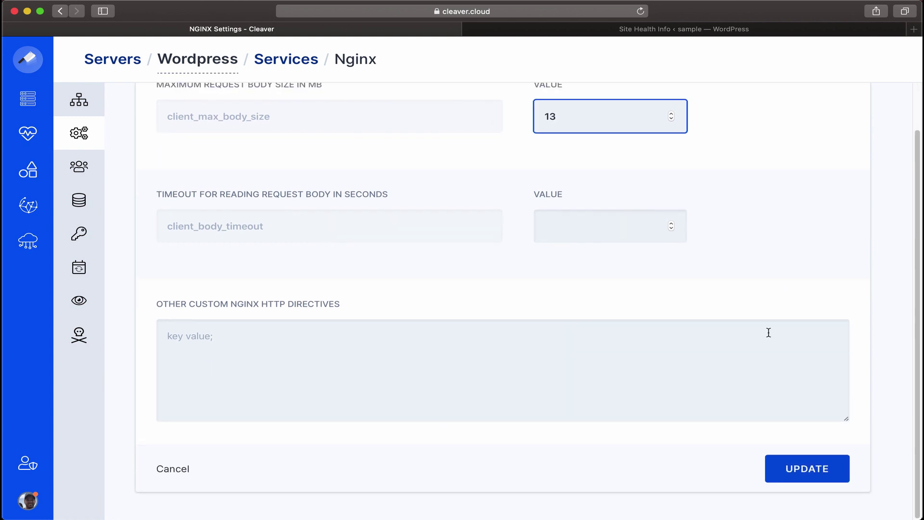
pyautogui.click(785, 464)
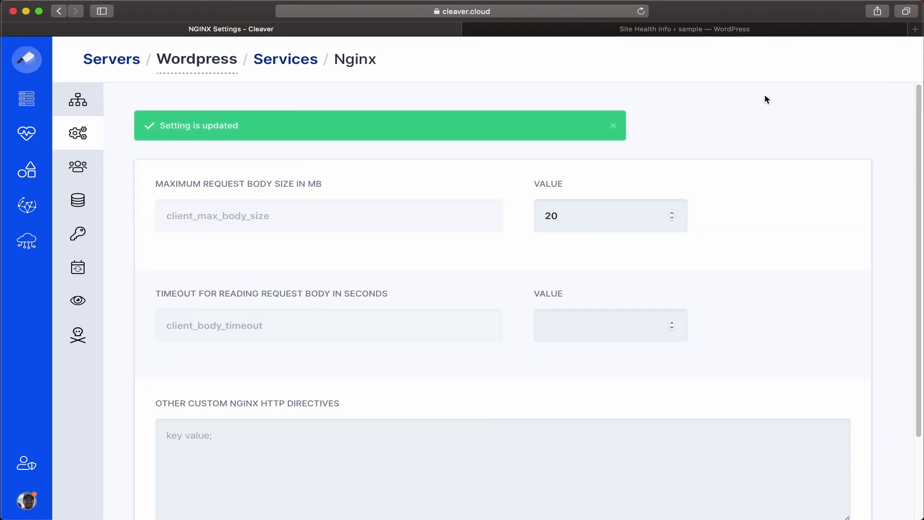
# Reload Site Health Info and check that the Server section shows a 19M upload max filesize
pyautogui.click(748, 29)
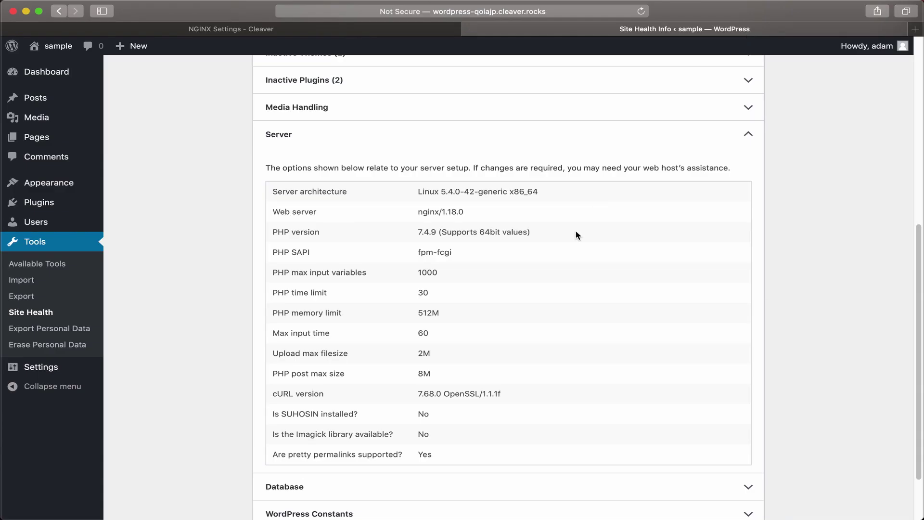
pyautogui.press('super+r')
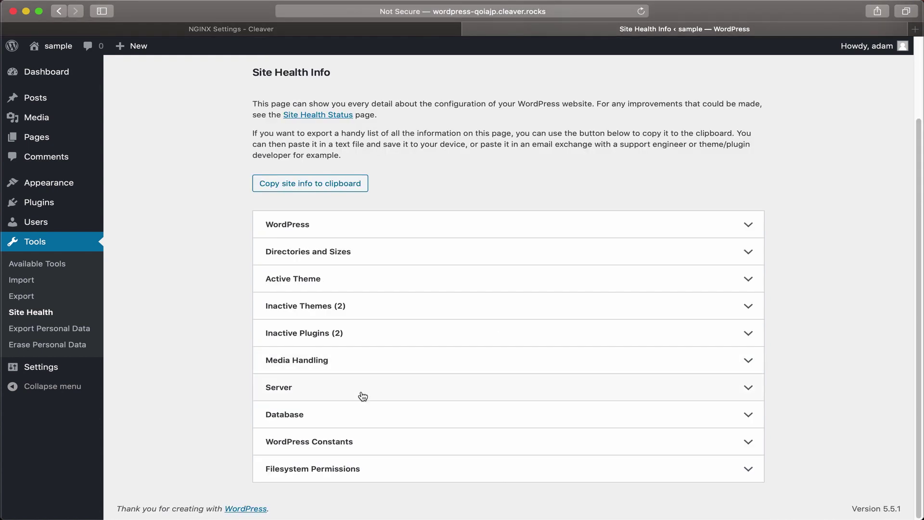
pyautogui.click(363, 395)
pyautogui.scroll(-5, 362, 395)
pyautogui.scroll(-2, 362, 395)
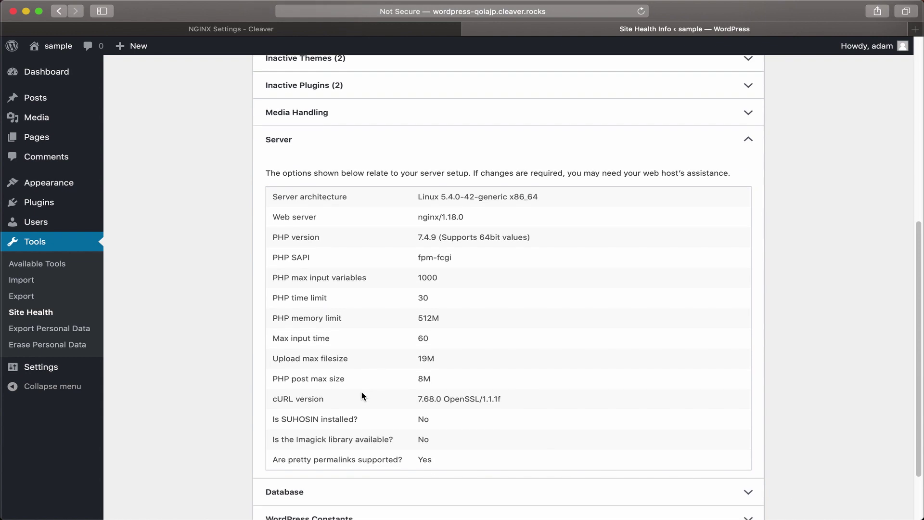
pyautogui.scroll(-2, 363, 394)
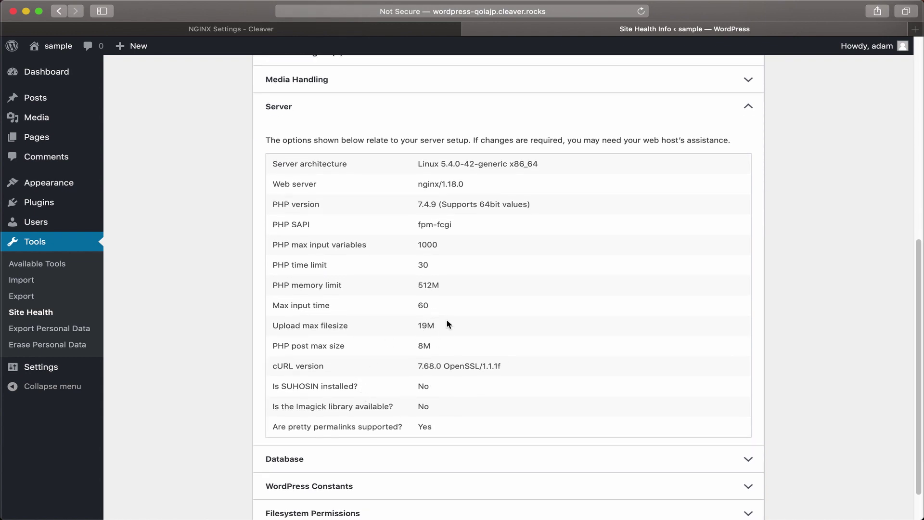
pyautogui.moveTo(442, 324); pyautogui.dragTo(416, 327)
pyautogui.click(173, 178)
# Upload animated.gif to the Media Library and view its 2560 by 1353 GIF attachment details
pyautogui.click(58, 117)
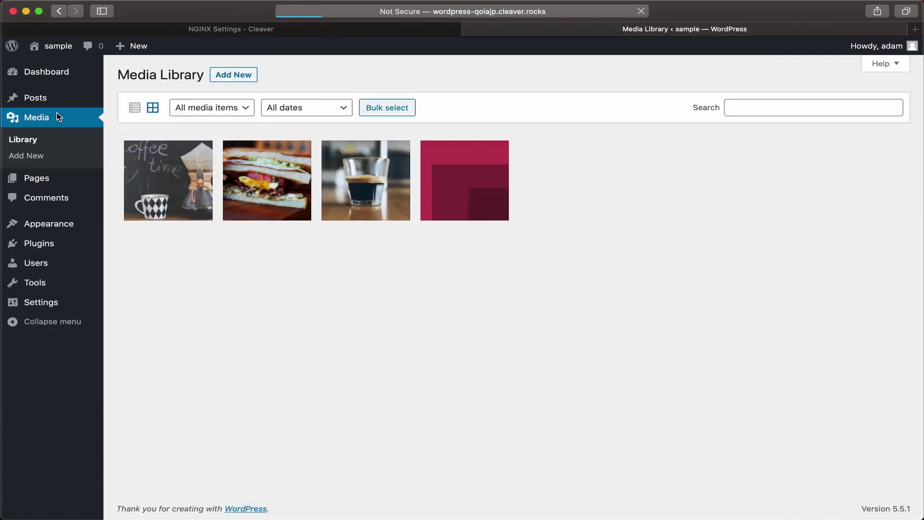
pyautogui.click(233, 75)
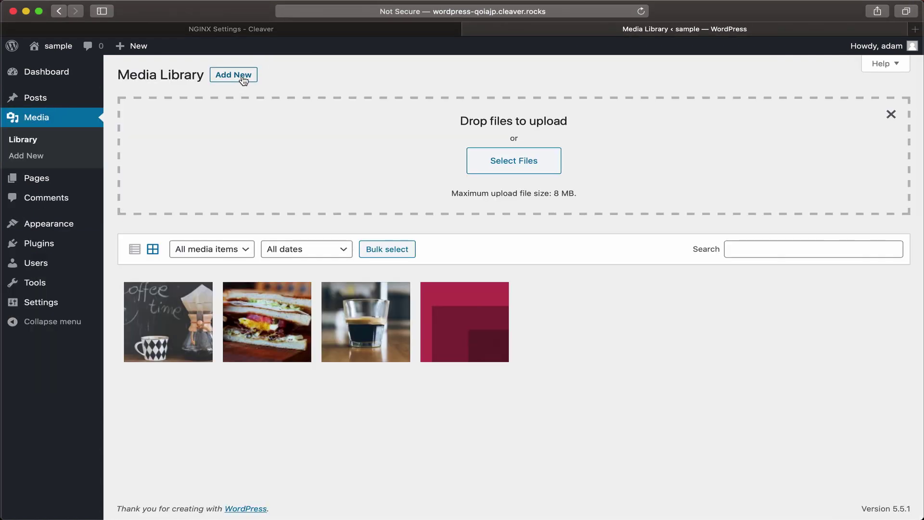
pyautogui.click(515, 160)
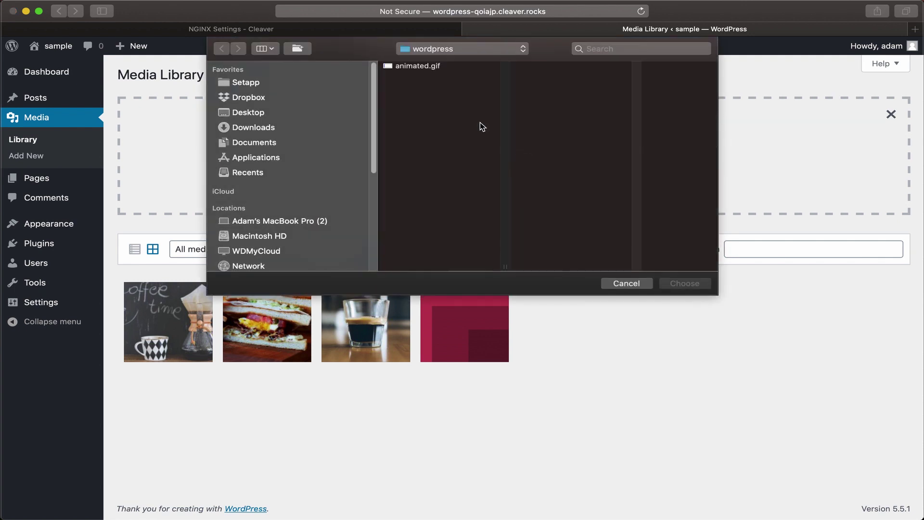
pyautogui.doubleClick(417, 66)
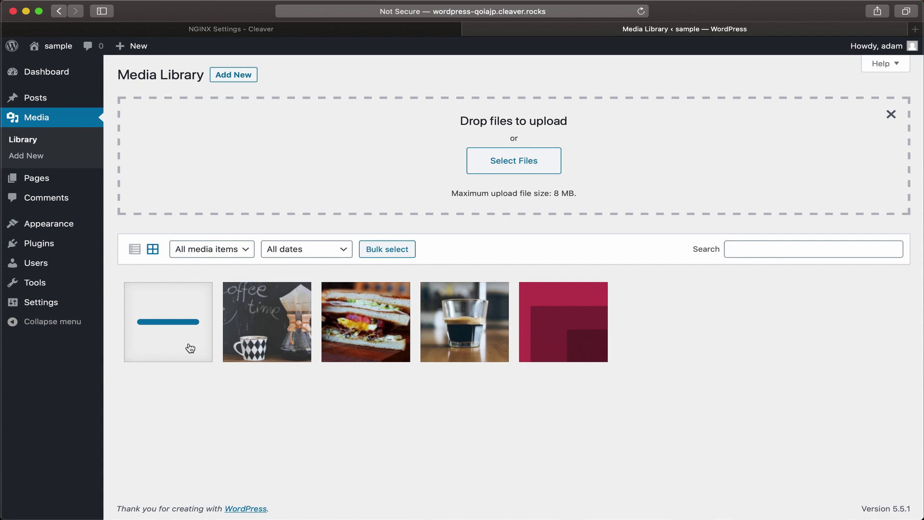
pyautogui.click(193, 333)
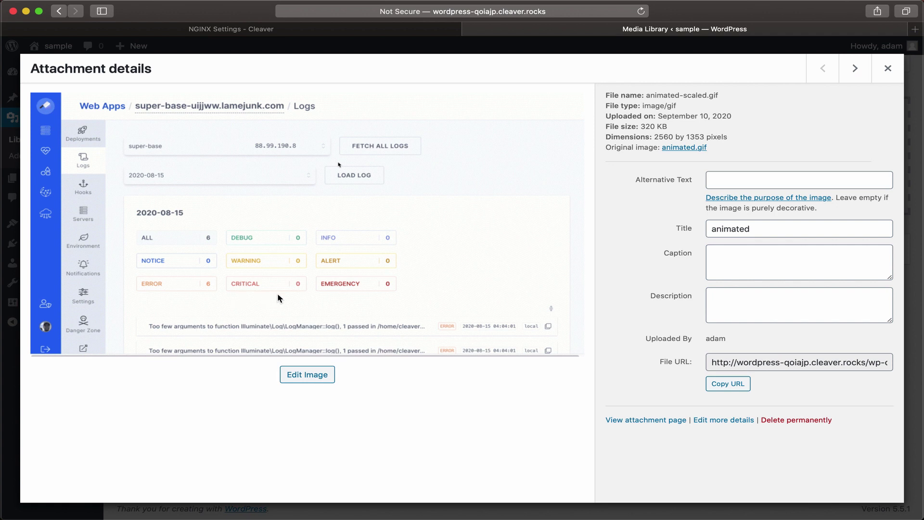